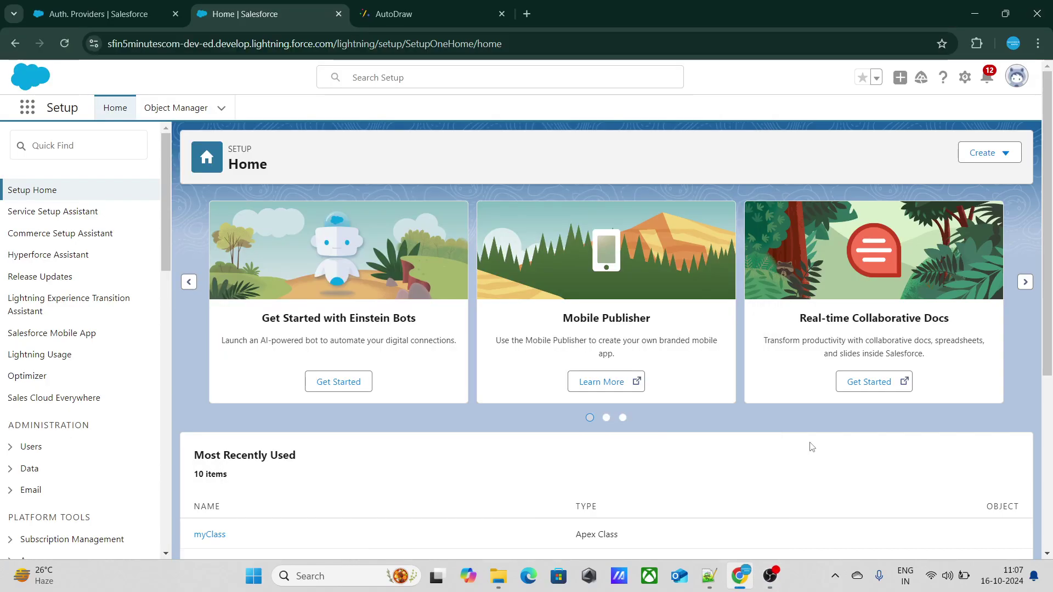
- Bring the '*new 5' Notepad++ window with the PKCE question to the front
{"action": "left_click", "coordinate": [713, 575]}
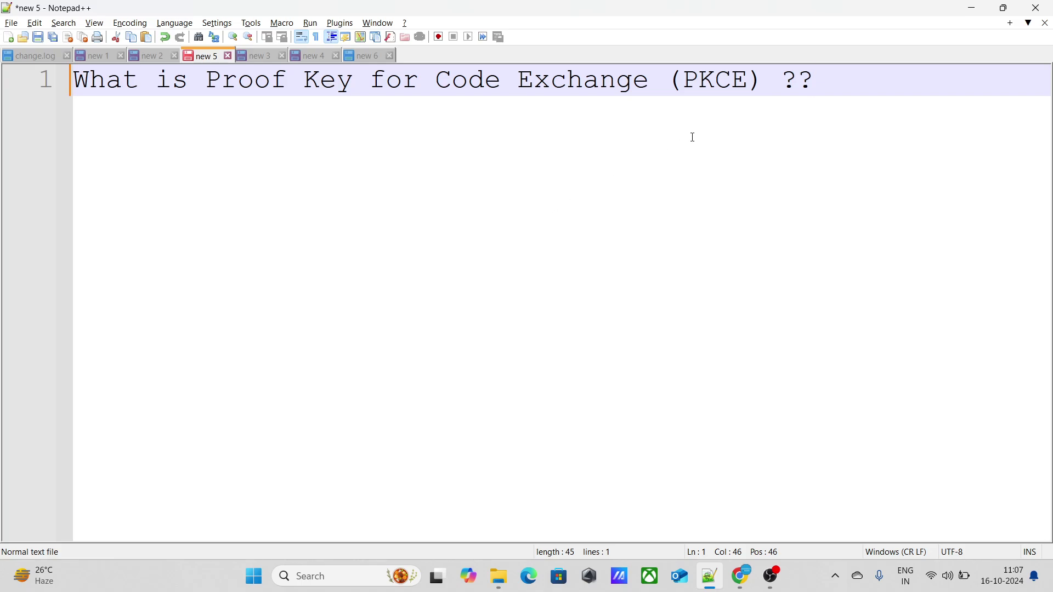
- Highlight 'PKCE' and 'Proof Key for Code Exchange' in the question, then return to Chrome
{"action": "double_click", "coordinate": [707, 81]}
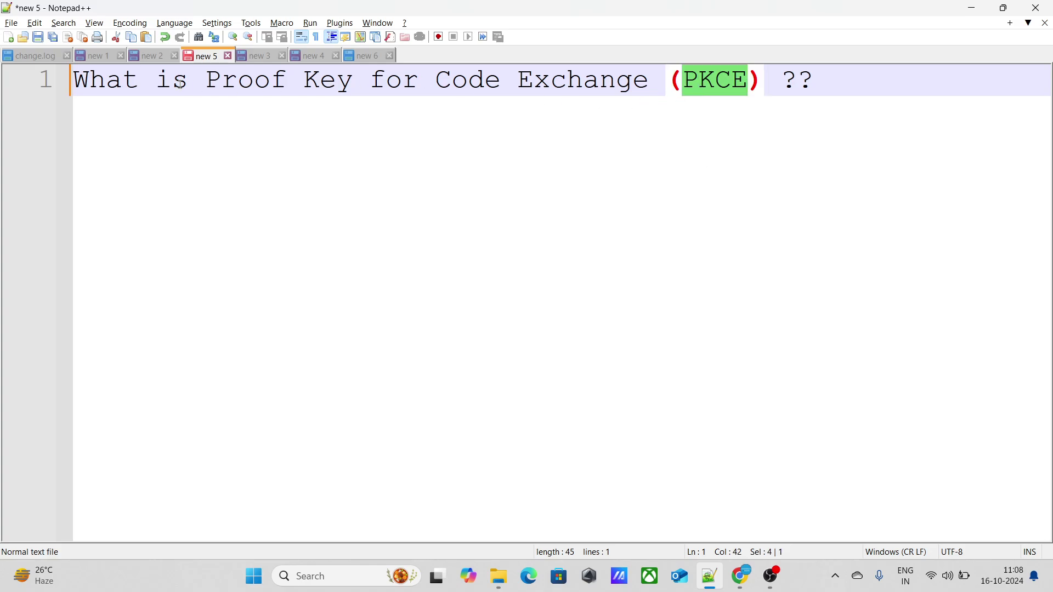
{"action": "left_click_drag", "start_coordinate": [221, 81], "coordinate": [667, 82]}
{"action": "key", "text": "alt+Tab"}
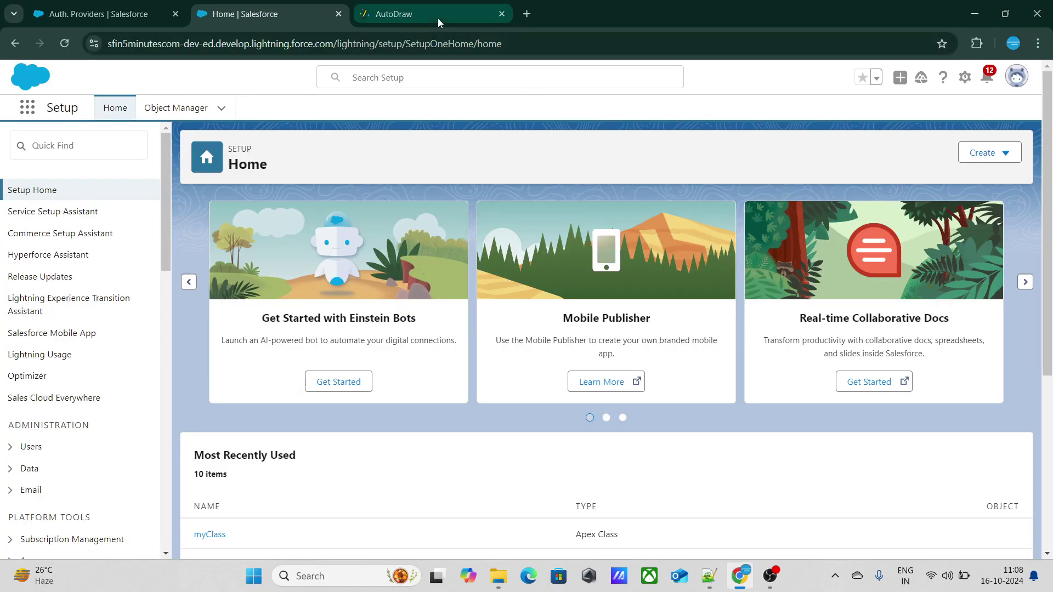
- In the AutoDraw tab, freehand first-try arrows between the SF and EXT boxes, then undo them
{"action": "left_click", "coordinate": [437, 19]}
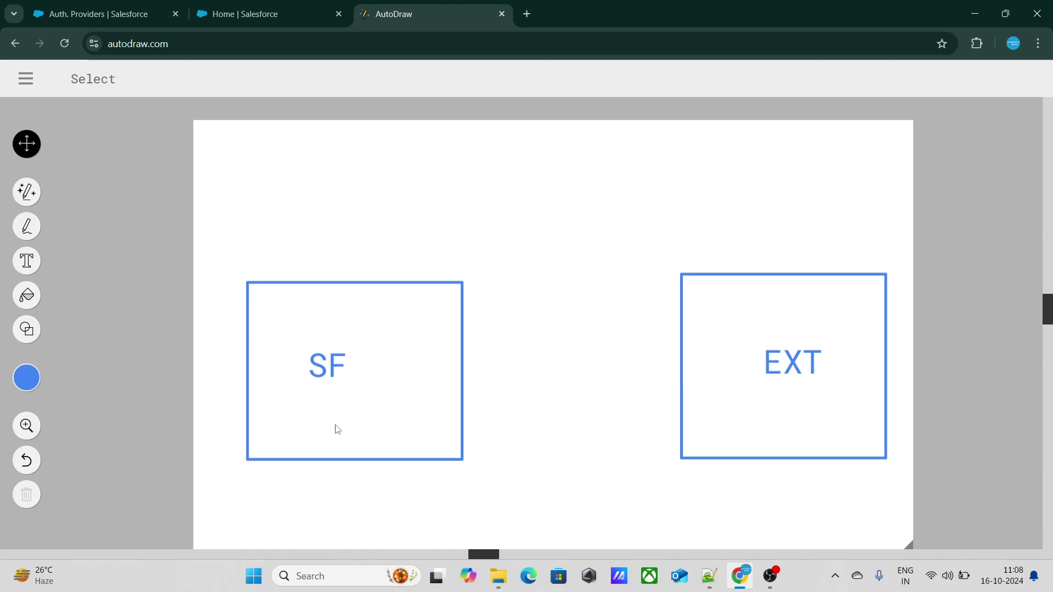
{"action": "left_click", "coordinate": [26, 227]}
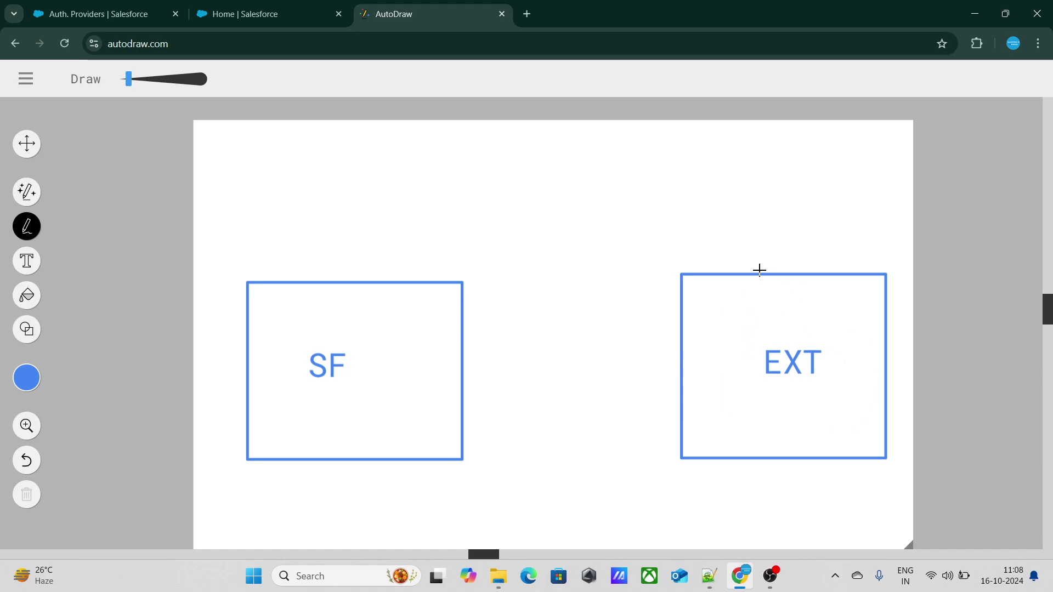
{"action": "mouse_move", "coordinate": [763, 273]}
{"action": "left_mouse_down"}
{"action": "mouse_move", "coordinate": [471, 285]}
{"action": "mouse_move", "coordinate": [505, 298]}
{"action": "left_mouse_up"}
{"action": "mouse_move", "coordinate": [463, 459]}
{"action": "left_mouse_down"}
{"action": "mouse_move", "coordinate": [545, 475]}
{"action": "mouse_move", "coordinate": [664, 447]}
{"action": "mouse_move", "coordinate": [668, 455]}
{"action": "left_mouse_up"}
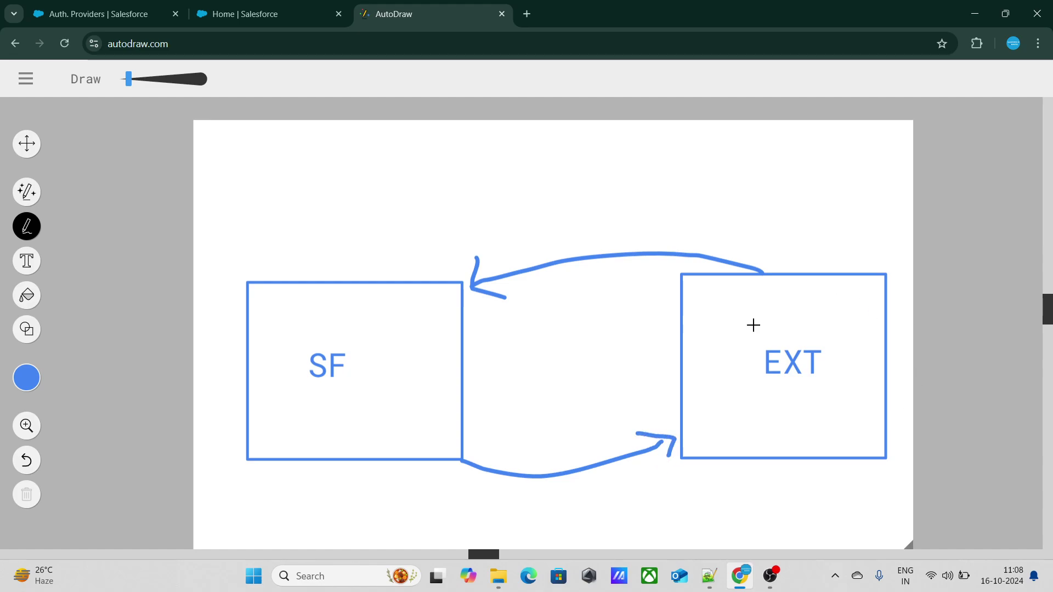
{"action": "mouse_move", "coordinate": [620, 163]}
{"action": "left_mouse_down"}
{"action": "mouse_move", "coordinate": [635, 203]}
{"action": "mouse_move", "coordinate": [602, 146]}
{"action": "mouse_move", "coordinate": [668, 151]}
{"action": "left_mouse_up"}
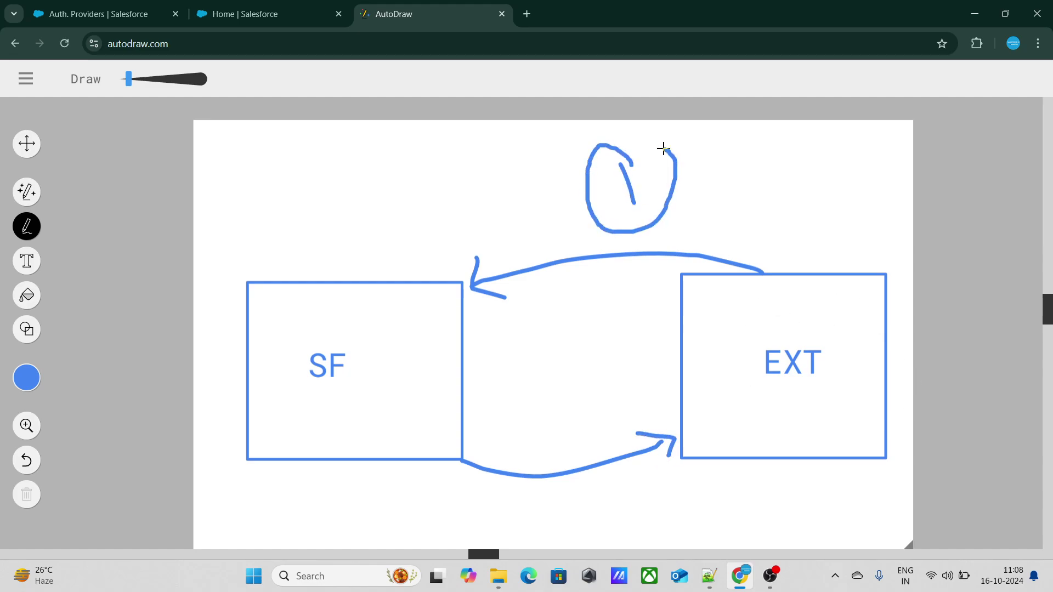
{"action": "key", "text": "ctrl+z"}
{"action": "key", "text": "ctrl+z"}
{"action": "key", "text": "ctrl+z"}
{"action": "key", "text": "ctrl+z"}
{"action": "key", "text": "ctrl+z"}
{"action": "key", "text": "ctrl+z"}
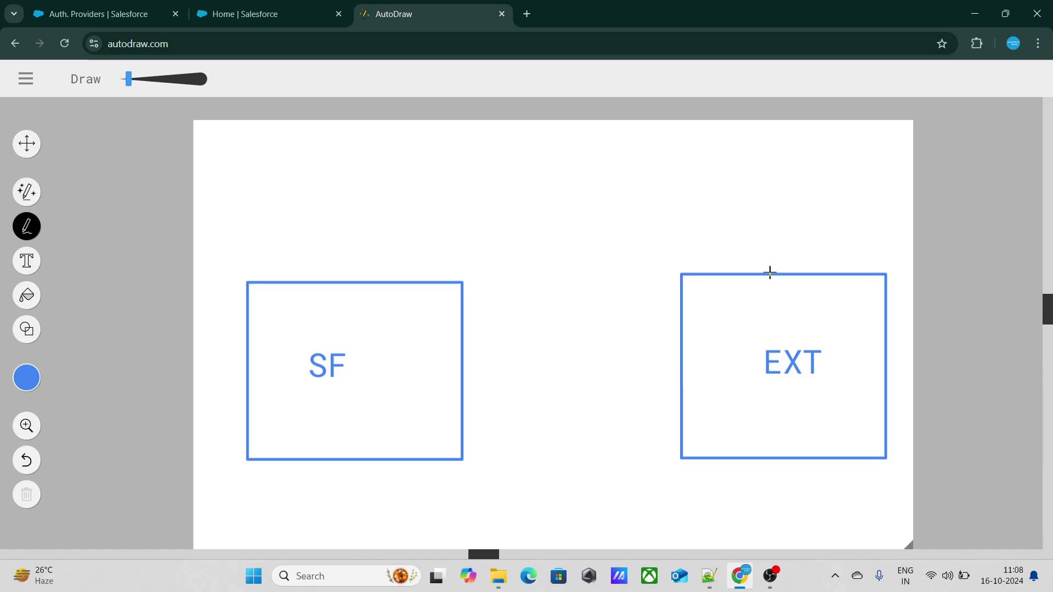
- Redraw the curved arrows, one from EXT to SF and one from SF to EXT
{"action": "mouse_move", "coordinate": [775, 273]}
{"action": "left_mouse_down"}
{"action": "mouse_move", "coordinate": [752, 242]}
{"action": "mouse_move", "coordinate": [408, 254]}
{"action": "mouse_move", "coordinate": [397, 265]}
{"action": "mouse_move", "coordinate": [447, 266]}
{"action": "left_mouse_up"}
{"action": "mouse_move", "coordinate": [446, 459]}
{"action": "left_mouse_down"}
{"action": "mouse_move", "coordinate": [717, 471]}
{"action": "mouse_move", "coordinate": [714, 485]}
{"action": "left_mouse_up"}
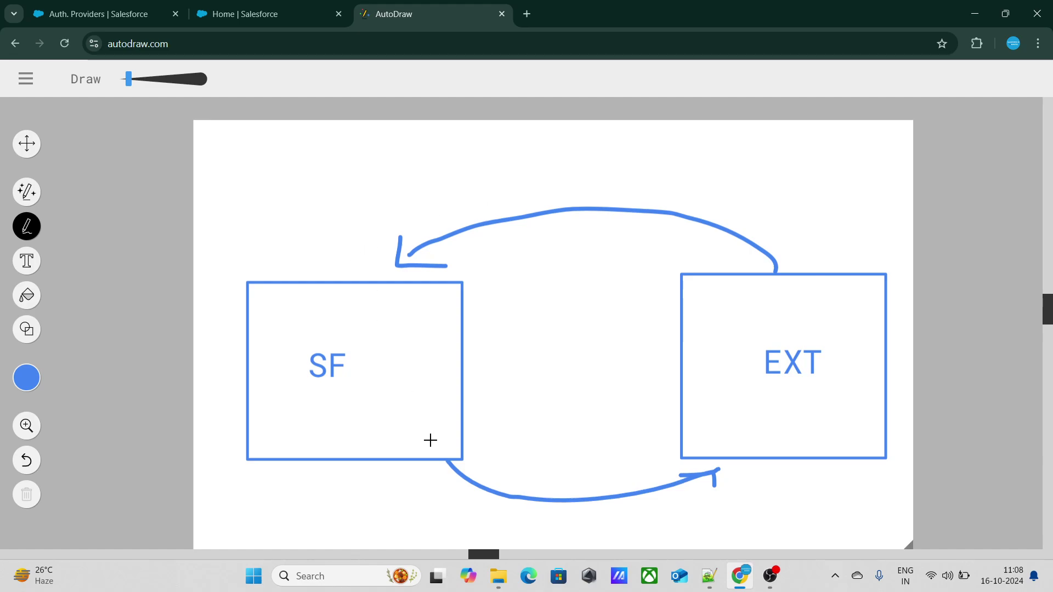
{"action": "key", "text": "ctrl+z"}
{"action": "key", "text": "ctrl+z"}
{"action": "key", "text": "ctrl+z"}
{"action": "key", "text": "ctrl+z"}
{"action": "key", "text": "ctrl+z"}
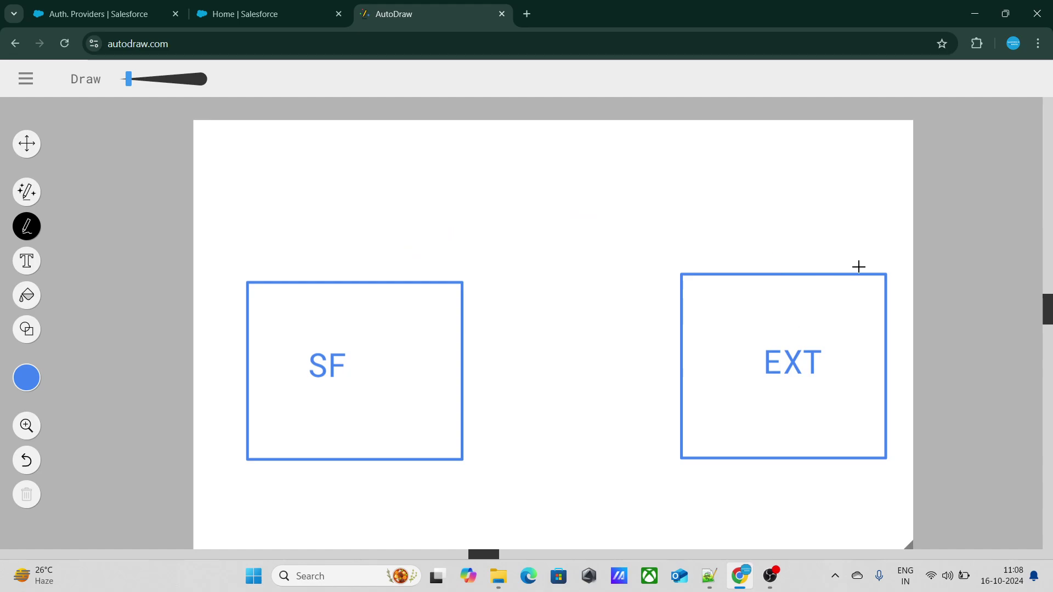
{"action": "mouse_move", "coordinate": [783, 271]}
{"action": "left_mouse_down"}
{"action": "mouse_move", "coordinate": [421, 274]}
{"action": "mouse_move", "coordinate": [447, 290]}
{"action": "left_mouse_up"}
{"action": "left_click_drag", "start_coordinate": [417, 459], "coordinate": [677, 466]}
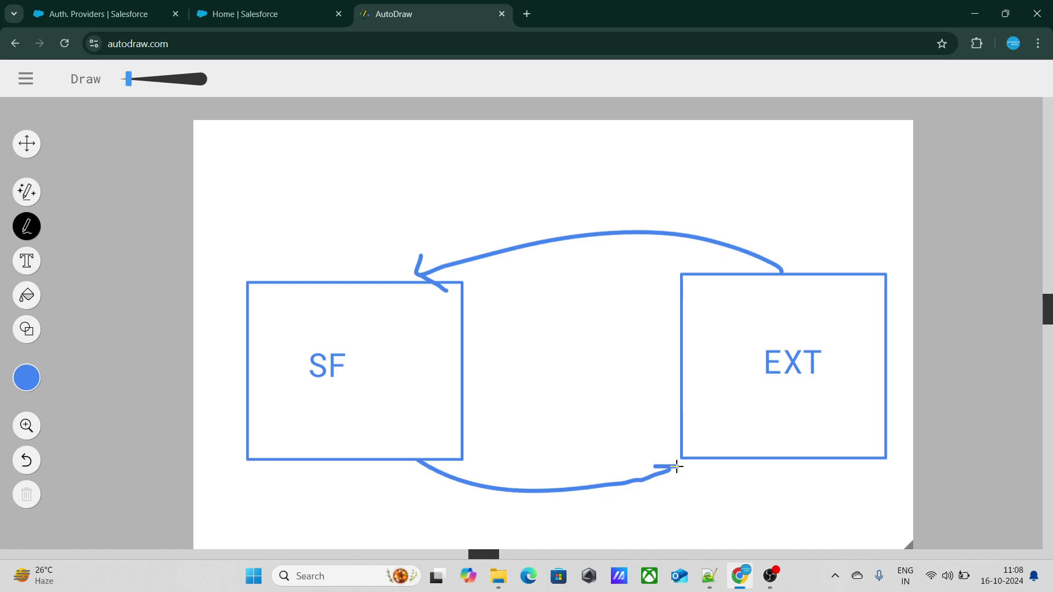
{"action": "key", "text": "alt+Tab"}
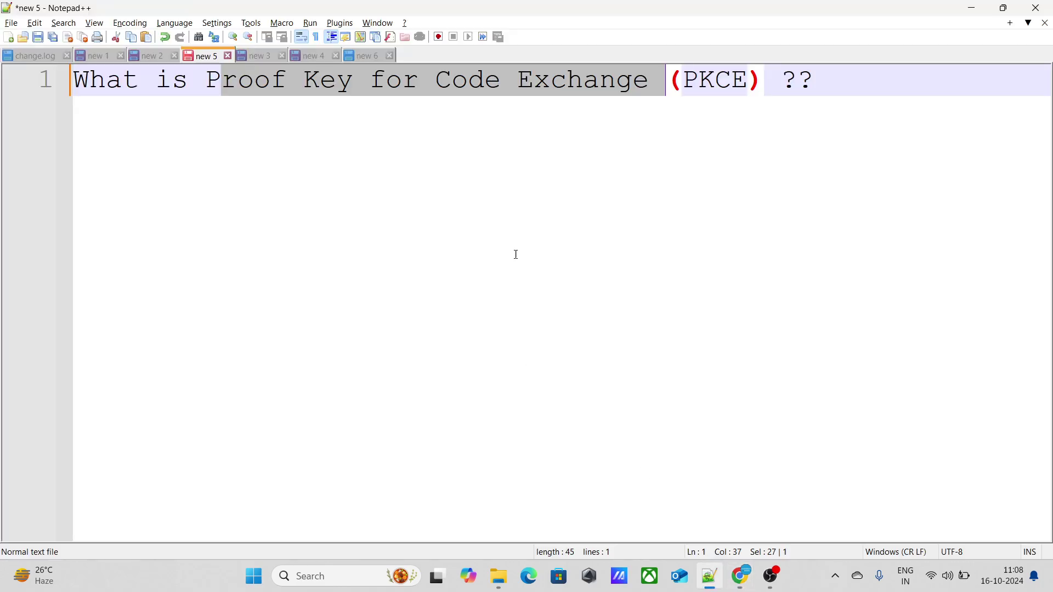
- Open the 'new 3' note and highlight its Named Principal question, then show Chrome's Auth. Providers tab
{"action": "key", "text": "End"}
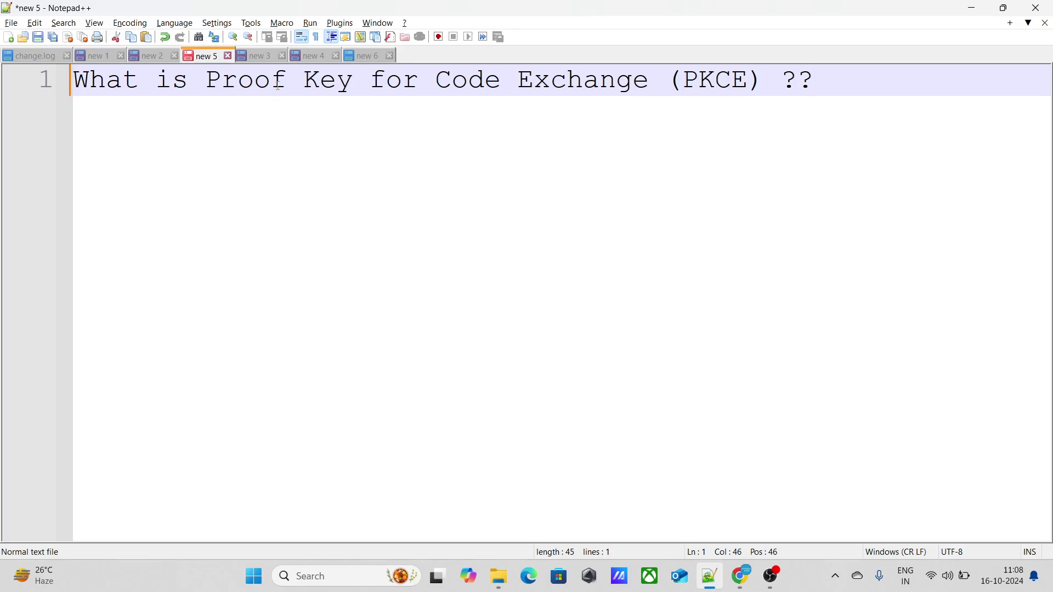
{"action": "left_click", "coordinate": [256, 57]}
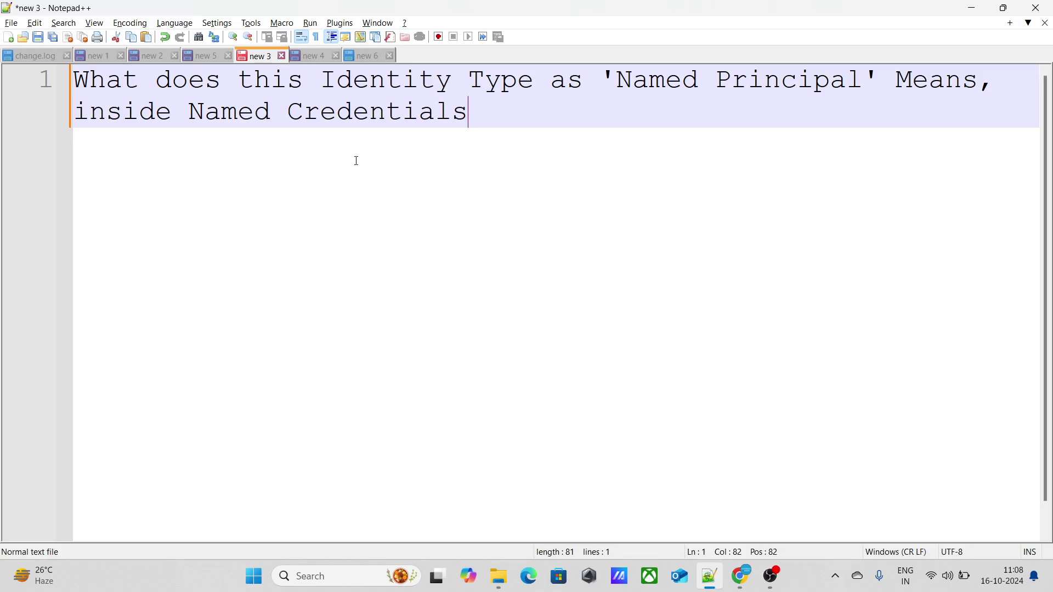
{"action": "left_click_drag", "start_coordinate": [460, 134], "coordinate": [93, 90]}
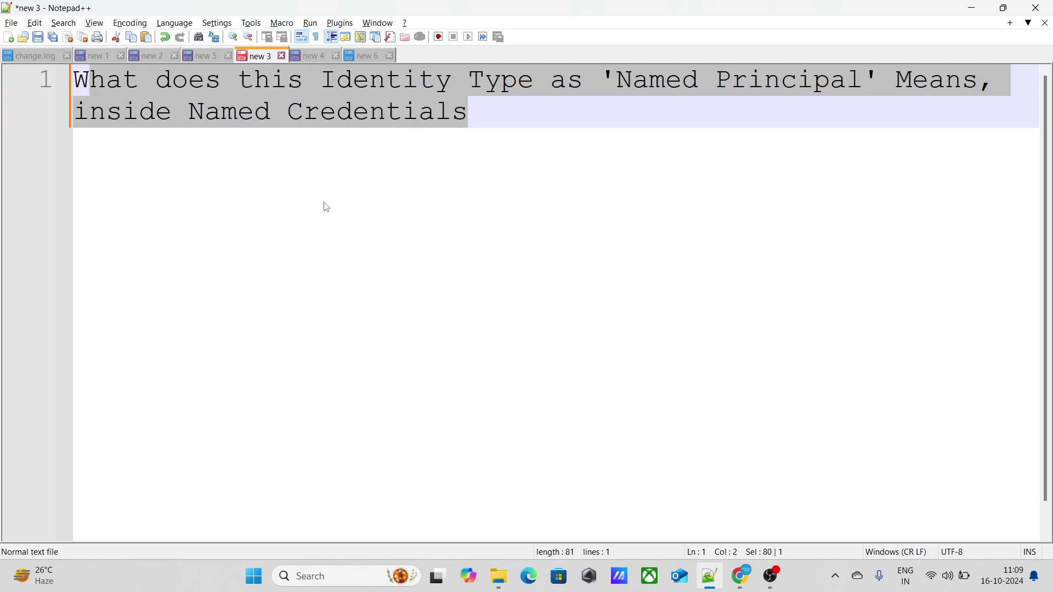
{"action": "key", "text": "alt+Tab"}
{"action": "left_click", "coordinate": [111, 22]}
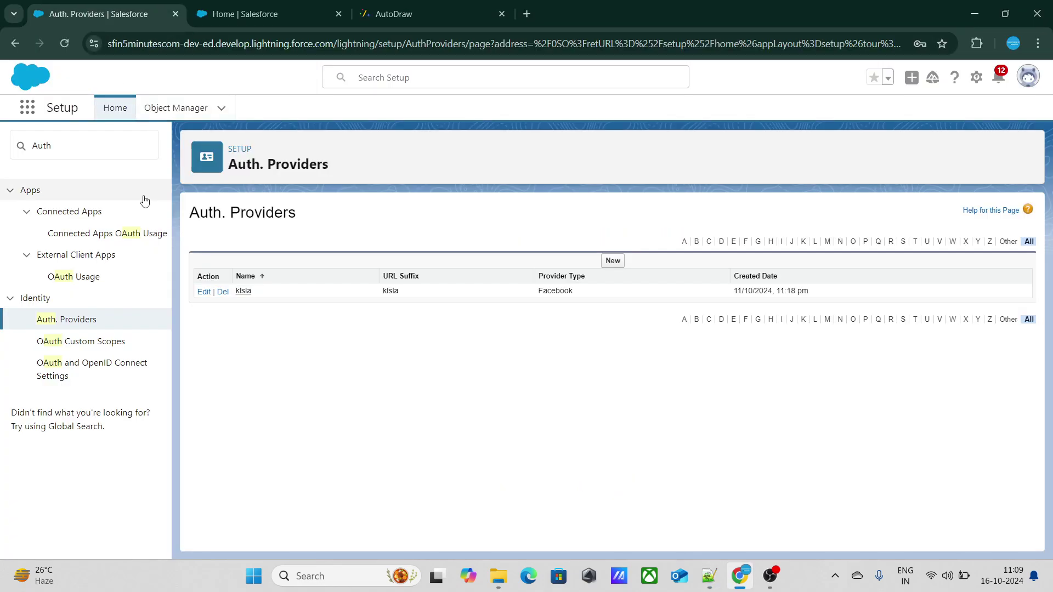
- Search Setup for 'Named' and start a new legacy named credential
{"action": "key", "text": "BackSpace"}
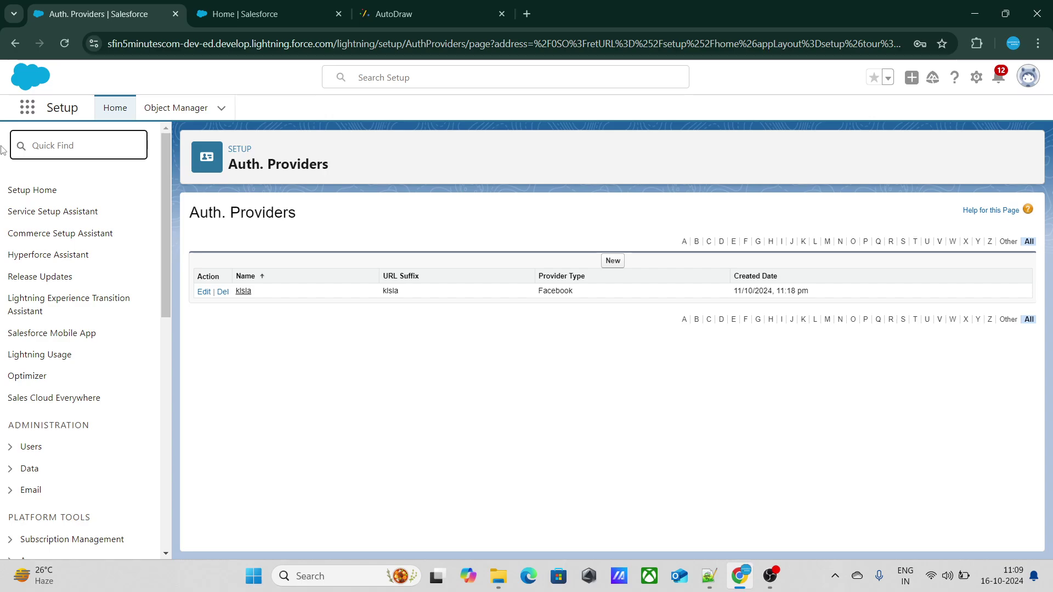
{"action": "type", "text": "Named"}
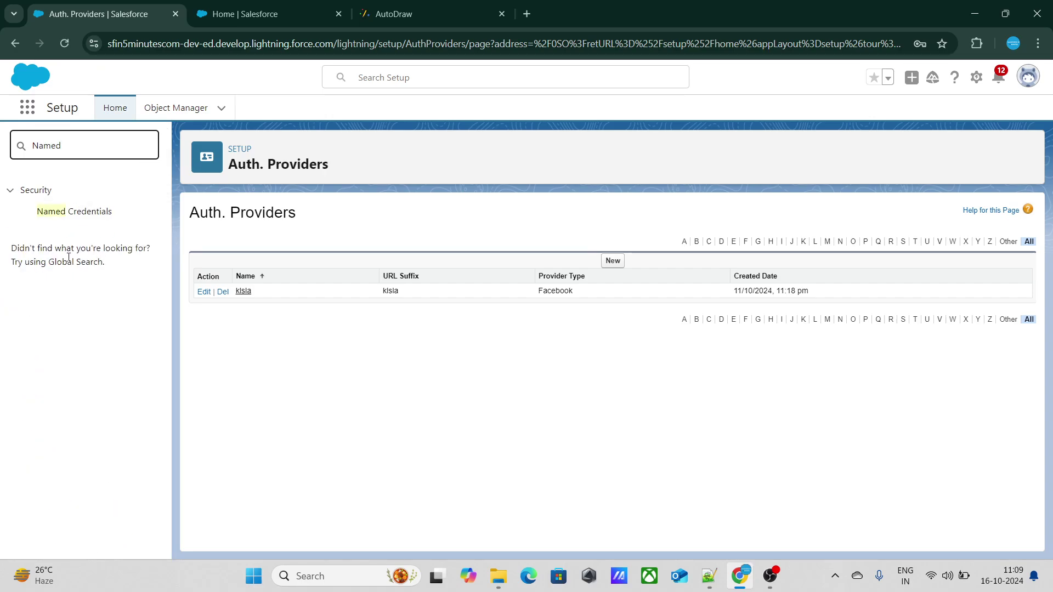
{"action": "left_click", "coordinate": [71, 213]}
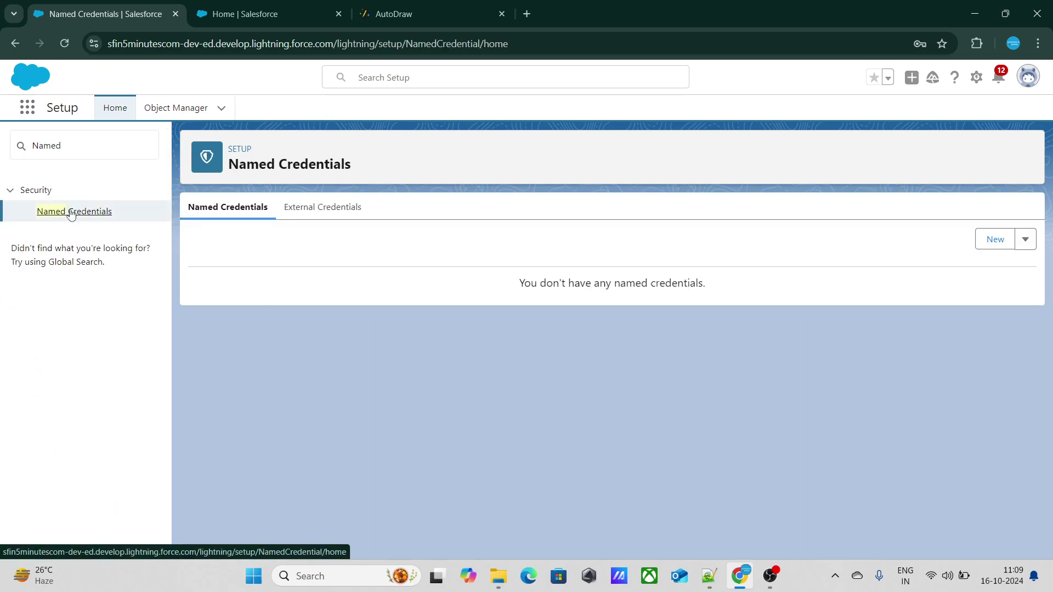
{"action": "left_click", "coordinate": [1025, 240]}
{"action": "left_click", "coordinate": [1007, 273]}
- Set the named credential's Identity Type to Named Principal
{"action": "scroll", "coordinate": [748, 263], "scroll_direction": "down", "scroll_amount": 2}
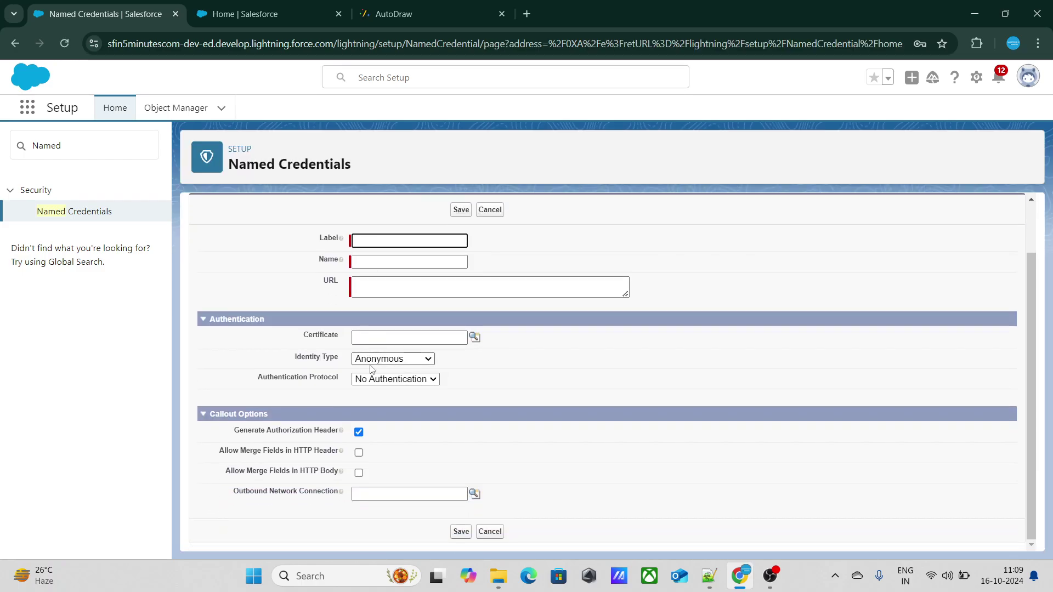
{"action": "left_click", "coordinate": [372, 357]}
{"action": "left_click", "coordinate": [296, 359]}
{"action": "double_click", "coordinate": [307, 357]}
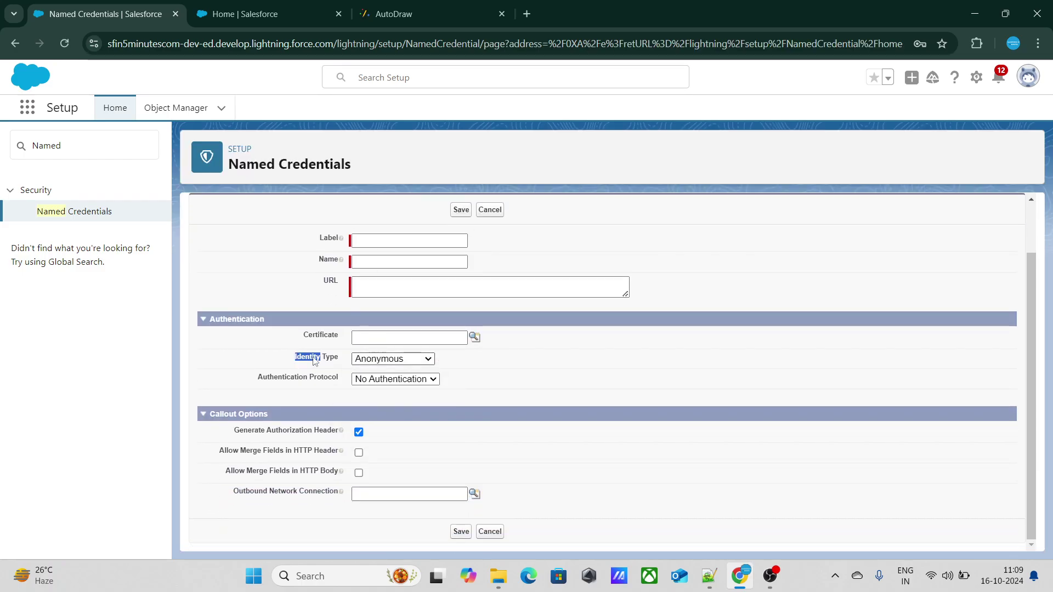
{"action": "left_click", "coordinate": [394, 360]}
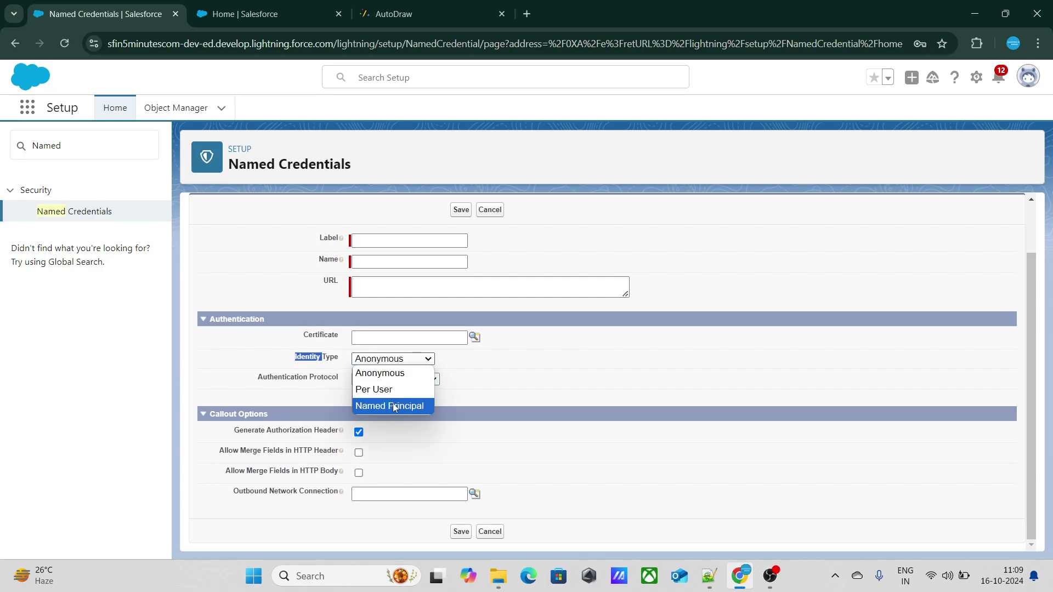
{"action": "left_click", "coordinate": [394, 407]}
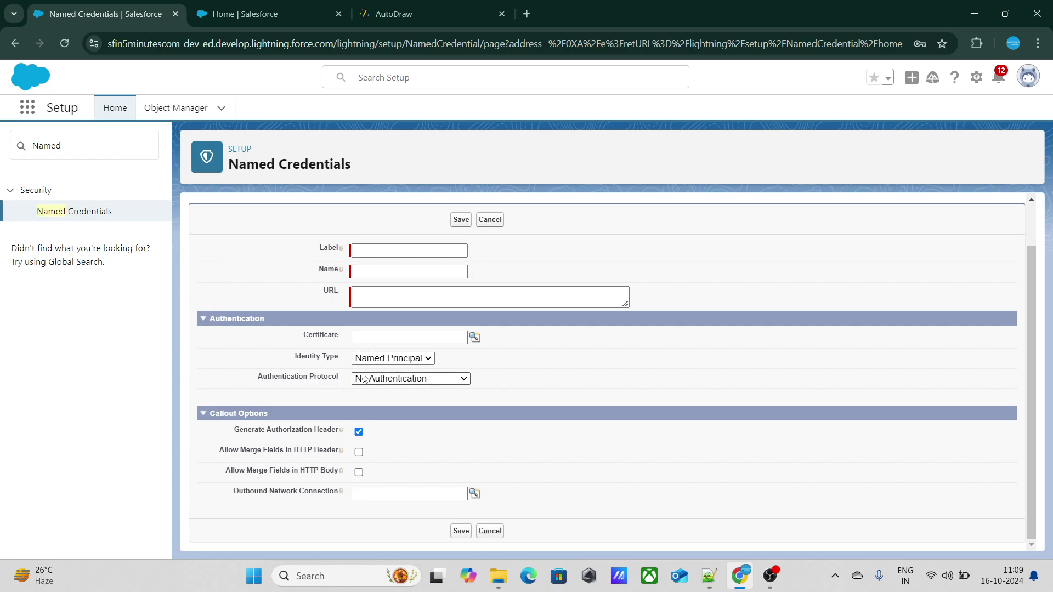
{"action": "key", "text": "alt+Tab"}
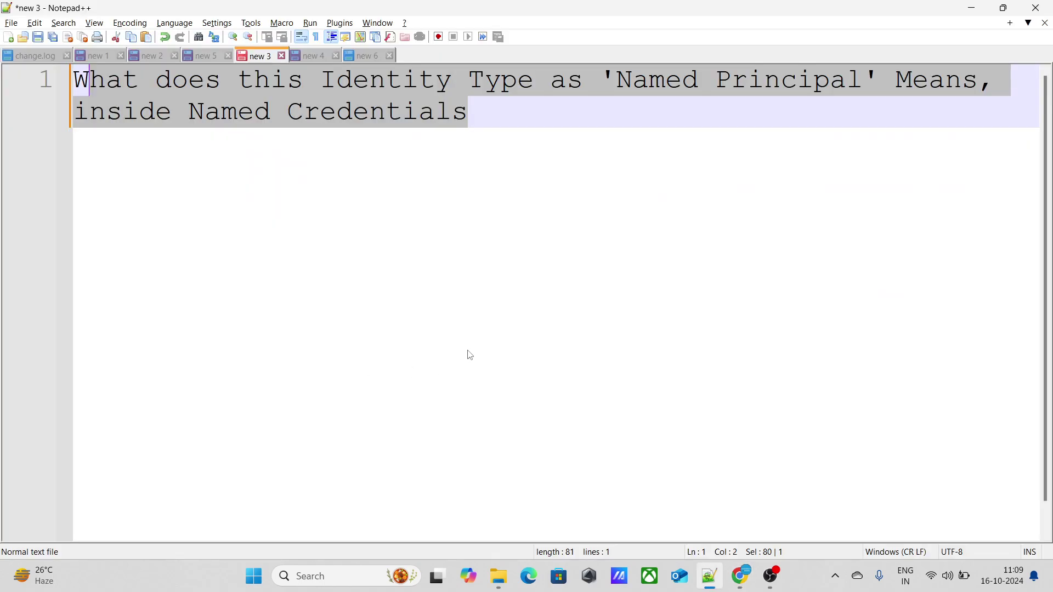
- In AutoDraw, undo the old arrows, sketch new SF/EXT connecting curves, then undo them too
{"action": "key", "text": "alt+Tab"}
{"action": "left_click", "coordinate": [410, 12]}
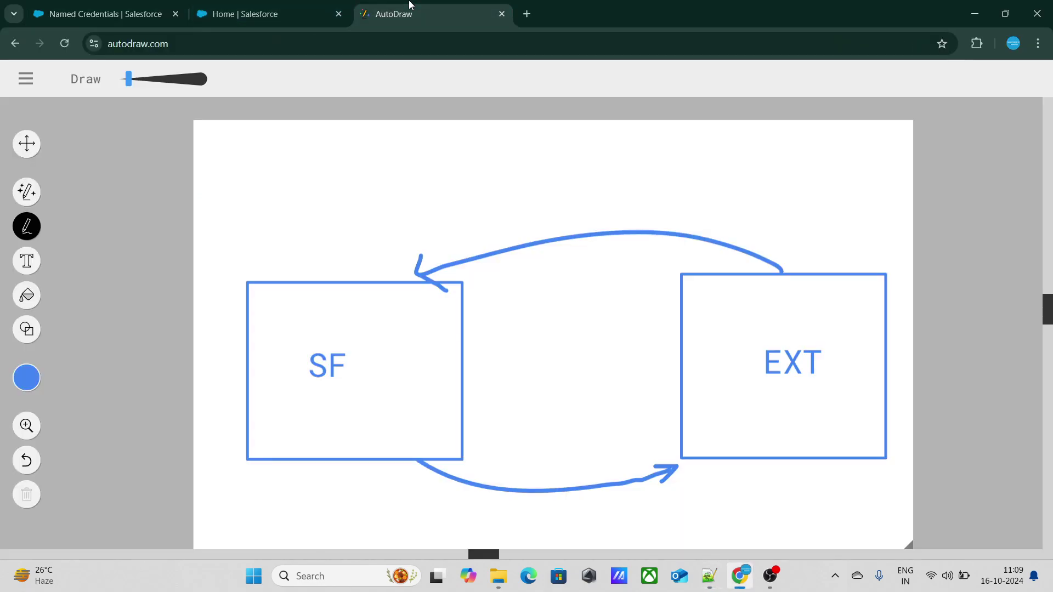
{"action": "key", "text": "ctrl+z"}
{"action": "key", "text": "ctrl+z"}
{"action": "key", "text": "ctrl+z"}
{"action": "key", "text": "ctrl+z"}
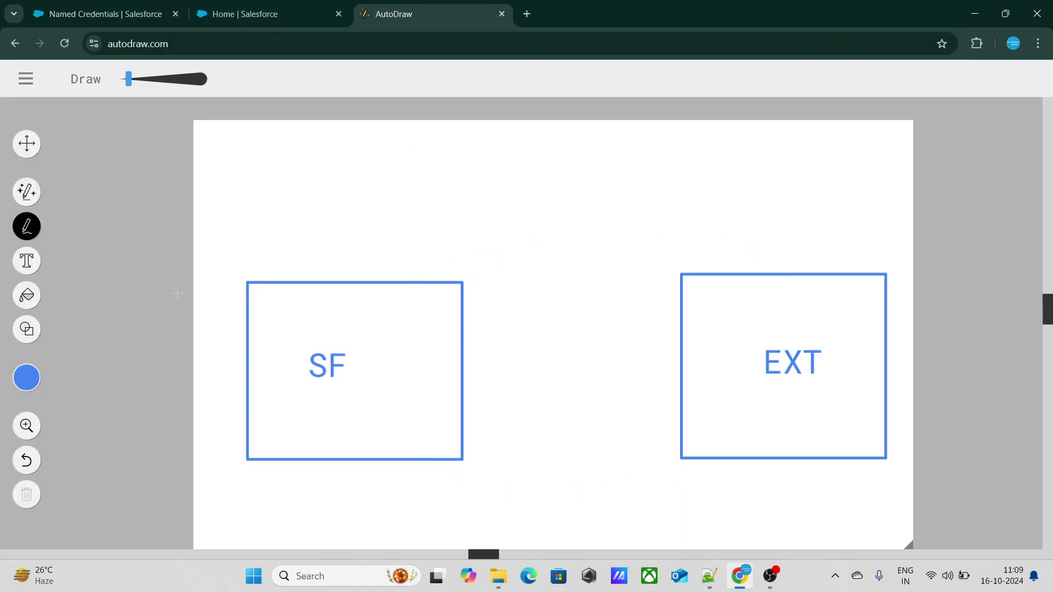
{"action": "mouse_move", "coordinate": [344, 283]}
{"action": "left_mouse_down"}
{"action": "mouse_move", "coordinate": [731, 255]}
{"action": "mouse_move", "coordinate": [725, 242]}
{"action": "mouse_move", "coordinate": [702, 274]}
{"action": "left_mouse_up"}
{"action": "mouse_move", "coordinate": [731, 459]}
{"action": "left_mouse_down"}
{"action": "mouse_move", "coordinate": [428, 483]}
{"action": "mouse_move", "coordinate": [437, 496]}
{"action": "mouse_move", "coordinate": [427, 462]}
{"action": "left_mouse_up"}
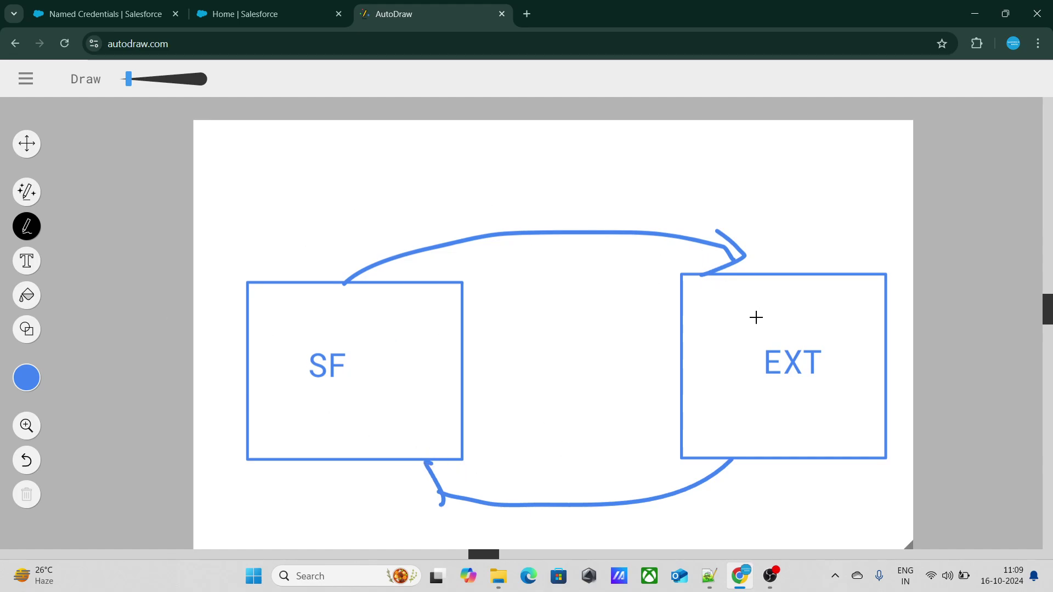
{"action": "key", "text": "ctrl+z"}
{"action": "key", "text": "ctrl+z"}
{"action": "key", "text": "ctrl+z"}
{"action": "key", "text": "ctrl+z"}
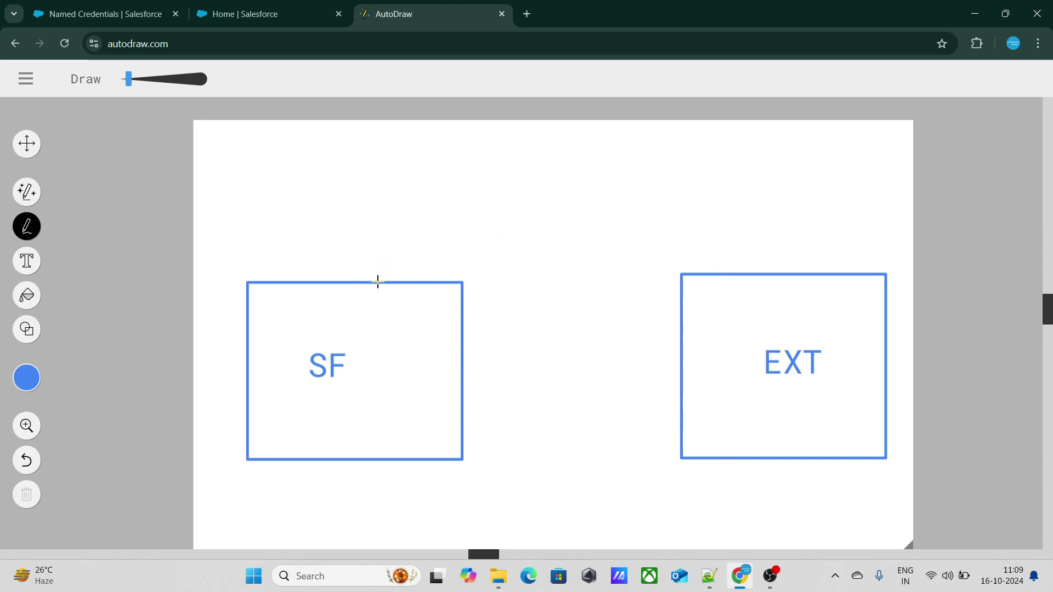
- Draw one SF-to-EXT arrow with a stick figure and a lined message card above it
{"action": "mouse_move", "coordinate": [320, 283]}
{"action": "left_mouse_down"}
{"action": "mouse_move", "coordinate": [351, 258]}
{"action": "mouse_move", "coordinate": [668, 252]}
{"action": "mouse_move", "coordinate": [725, 267]}
{"action": "left_mouse_up"}
{"action": "left_click_drag", "start_coordinate": [713, 245], "coordinate": [696, 292]}
{"action": "left_click_drag", "start_coordinate": [529, 147], "coordinate": [527, 209]}
{"action": "mouse_move", "coordinate": [501, 175]}
{"action": "left_mouse_down"}
{"action": "mouse_move", "coordinate": [532, 185]}
{"action": "mouse_move", "coordinate": [544, 177]}
{"action": "mouse_move", "coordinate": [509, 229]}
{"action": "mouse_move", "coordinate": [550, 215]}
{"action": "left_mouse_up"}
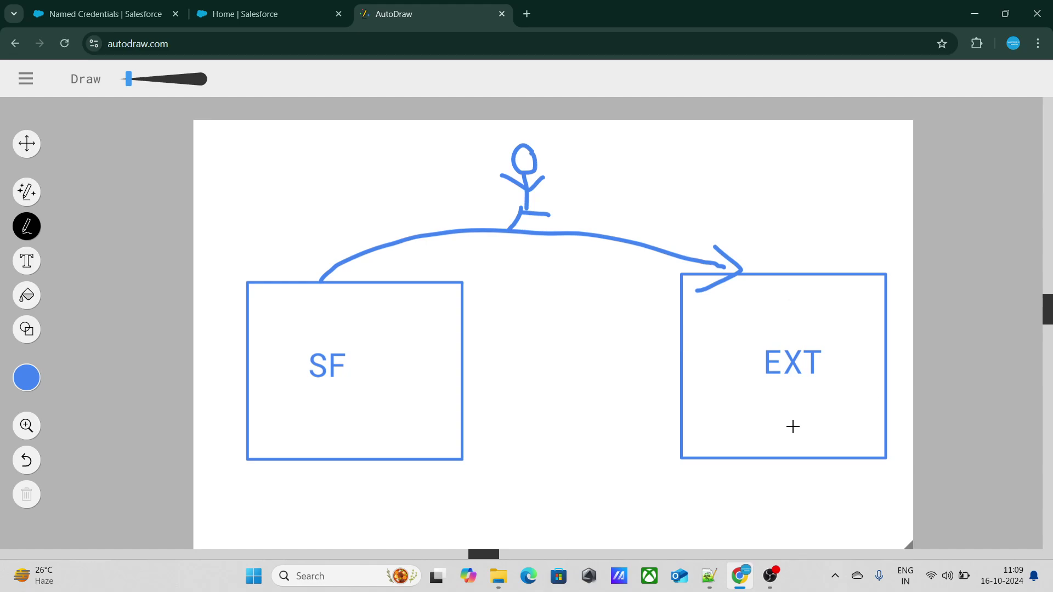
{"action": "mouse_move", "coordinate": [594, 143]}
{"action": "left_mouse_down"}
{"action": "mouse_move", "coordinate": [594, 155]}
{"action": "mouse_move", "coordinate": [719, 205]}
{"action": "mouse_move", "coordinate": [589, 225]}
{"action": "left_mouse_up"}
{"action": "left_click_drag", "start_coordinate": [653, 172], "coordinate": [701, 167]}
{"action": "left_click_drag", "start_coordinate": [649, 192], "coordinate": [692, 192]}
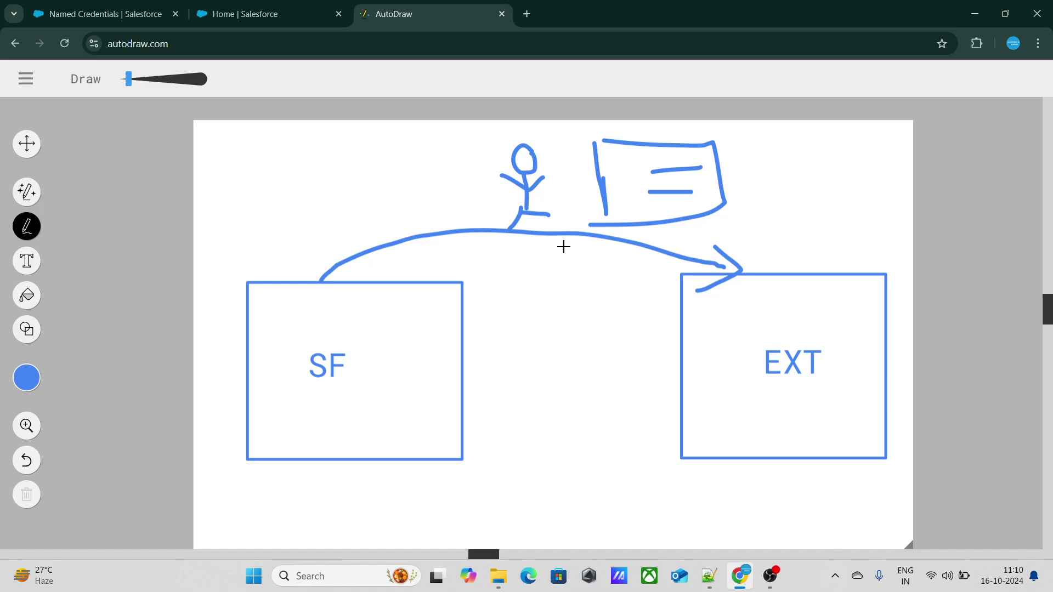
{"action": "key", "text": "alt+Tab"}
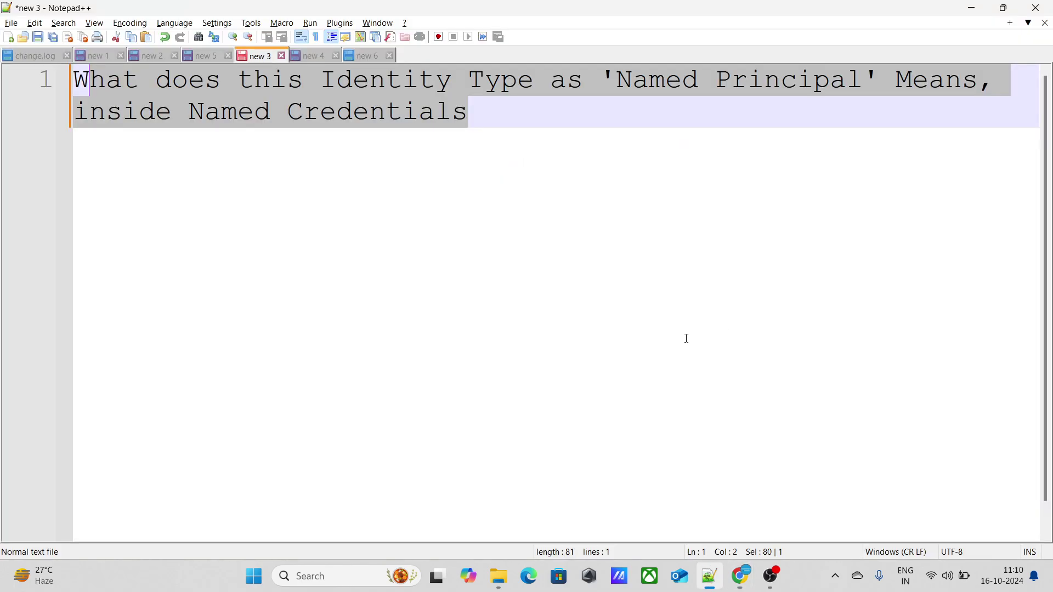
- Highlight 'Named Principal', then the words Named and Principal, in the question
{"action": "left_click_drag", "start_coordinate": [608, 78], "coordinate": [880, 79]}
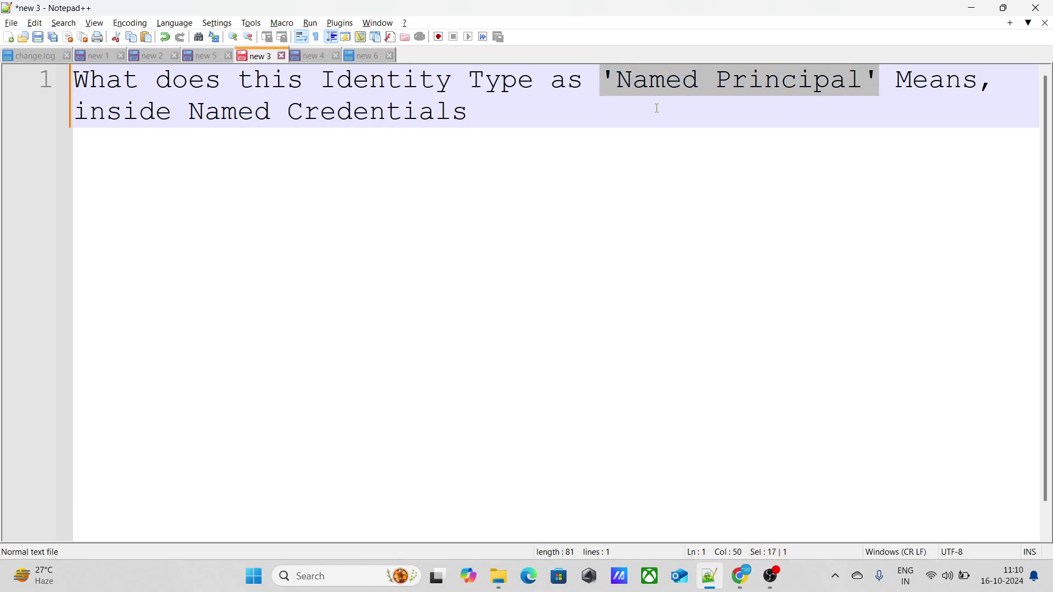
{"action": "double_click", "coordinate": [656, 83]}
{"action": "double_click", "coordinate": [789, 81]}
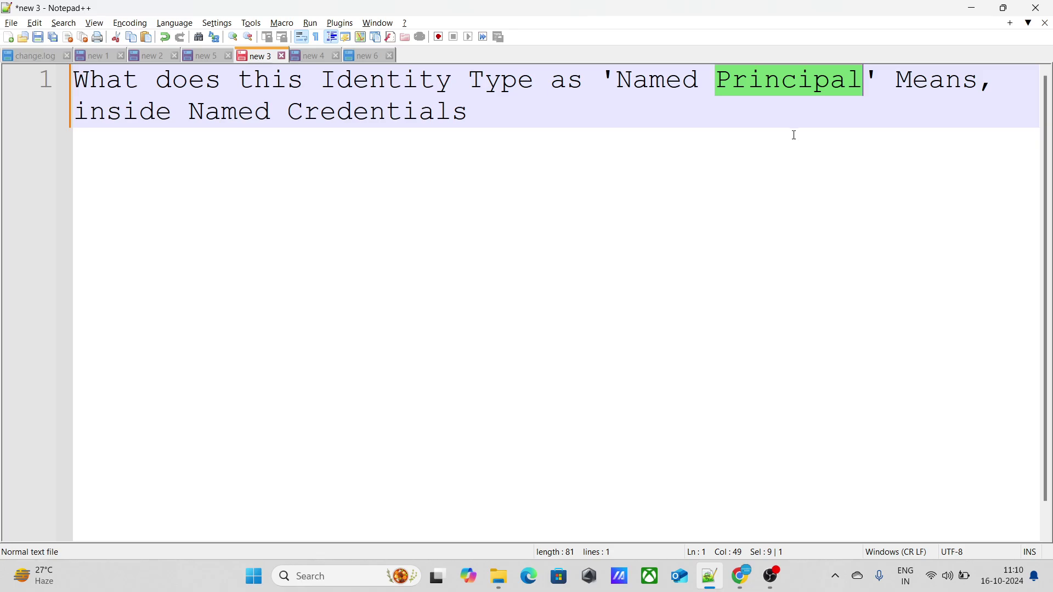
{"action": "key", "text": "alt+Tab"}
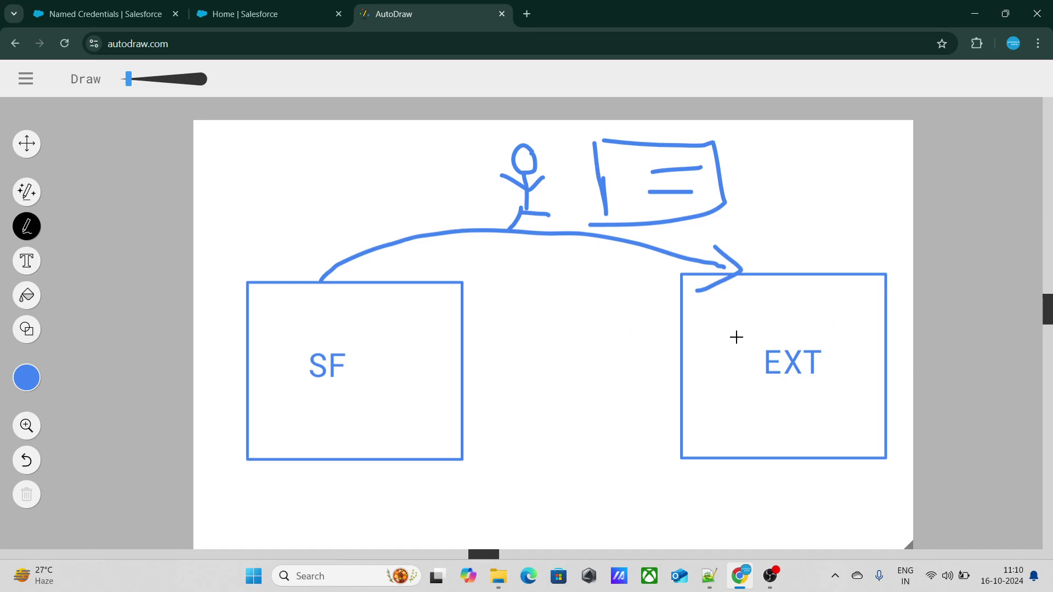
- Switch from the AutoDraw diagram back to the Named Principal question in Notepad++
{"action": "key", "text": "alt+Tab"}
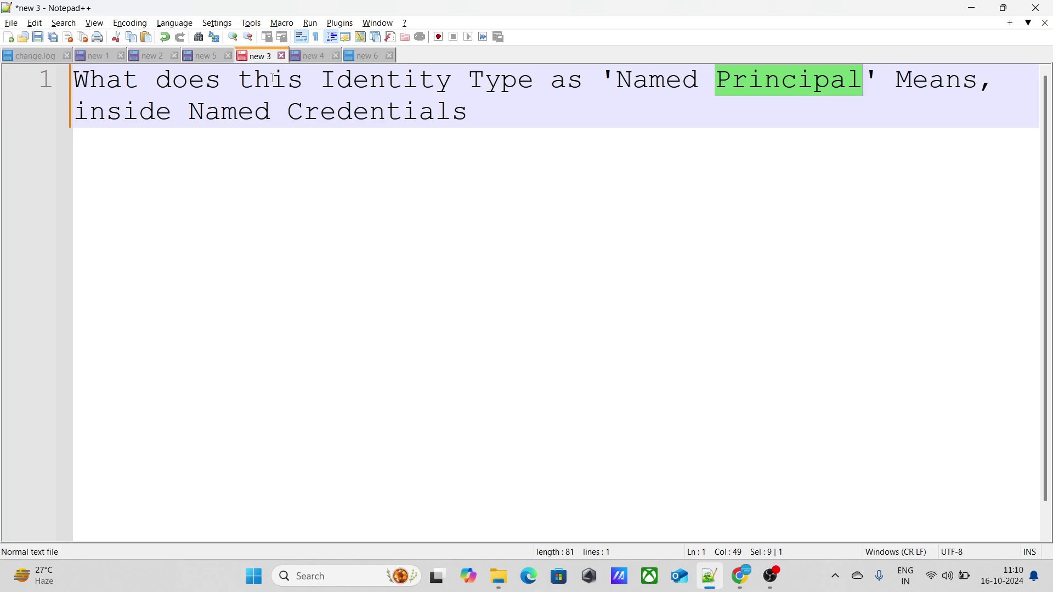
- Open the 'new 4' note and highlight its object level security question
{"action": "left_click", "coordinate": [319, 57]}
{"action": "left_click_drag", "start_coordinate": [91, 83], "coordinate": [296, 112]}
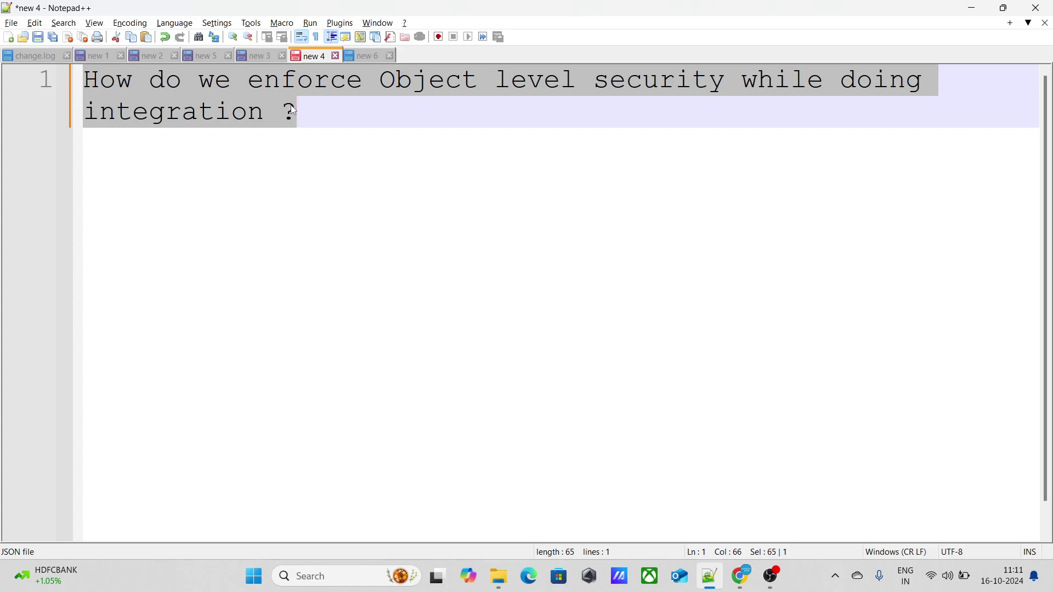
{"action": "left_click", "coordinate": [295, 110]}
{"action": "key", "text": "alt+Tab"}
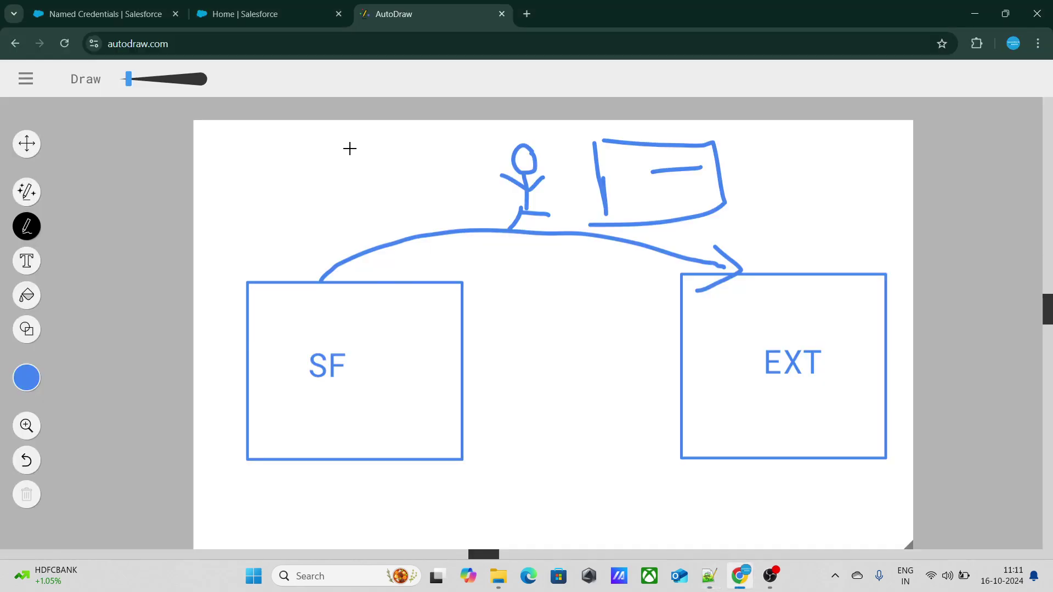
- Undo the old arrow, figure and card, then draw an EXT-to-SF arrow and a mark above SF
{"action": "key", "text": "ctrl+z"}
{"action": "key", "text": "ctrl+z"}
{"action": "key", "text": "ctrl+z"}
{"action": "key", "text": "ctrl+z"}
{"action": "key", "text": "ctrl+z"}
{"action": "key", "text": "ctrl+z"}
{"action": "key", "text": "ctrl+z"}
{"action": "key", "text": "ctrl+z"}
{"action": "key", "text": "ctrl+z"}
{"action": "key", "text": "ctrl+z"}
{"action": "key", "text": "ctrl+z"}
{"action": "key", "text": "ctrl+z"}
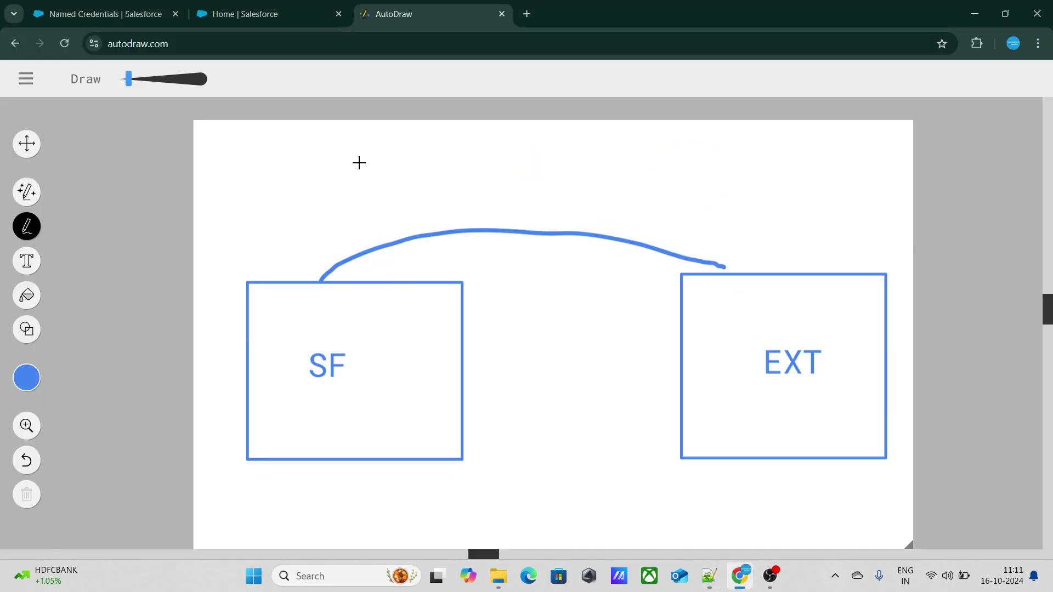
{"action": "key", "text": "ctrl+z"}
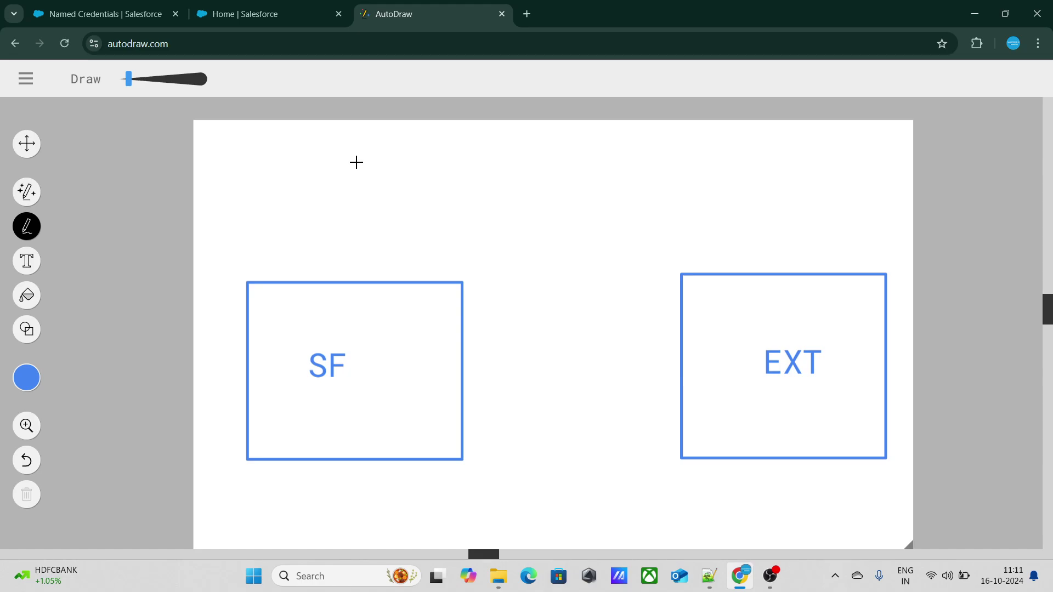
{"action": "mouse_move", "coordinate": [788, 273]}
{"action": "left_mouse_down"}
{"action": "mouse_move", "coordinate": [425, 281]}
{"action": "mouse_move", "coordinate": [494, 291]}
{"action": "left_mouse_up"}
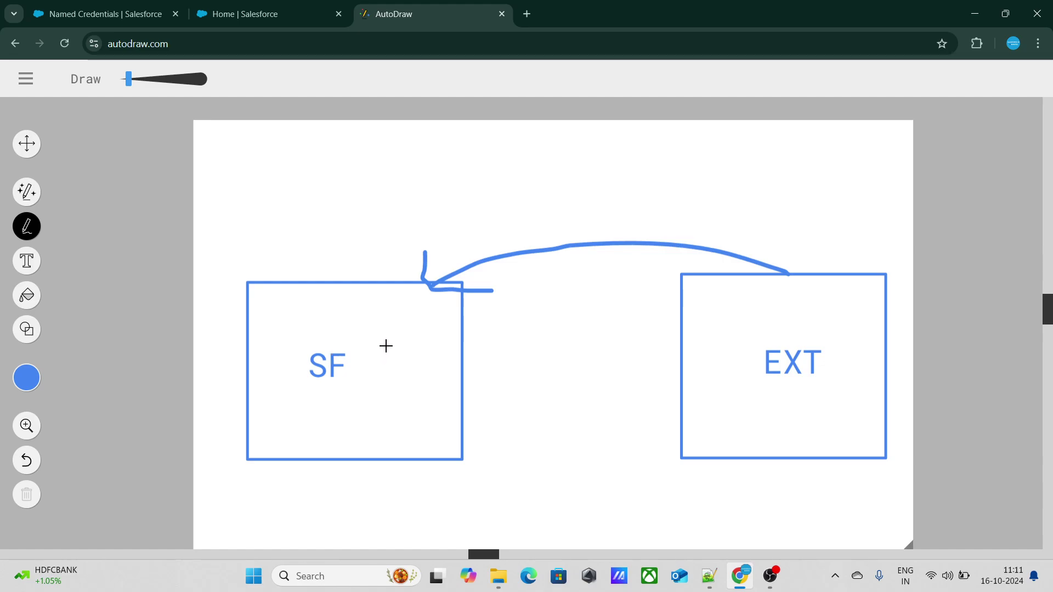
{"action": "mouse_move", "coordinate": [274, 167]}
{"action": "left_mouse_down"}
{"action": "mouse_move", "coordinate": [282, 223]}
{"action": "mouse_move", "coordinate": [281, 209]}
{"action": "mouse_move", "coordinate": [300, 199]}
{"action": "left_mouse_up"}
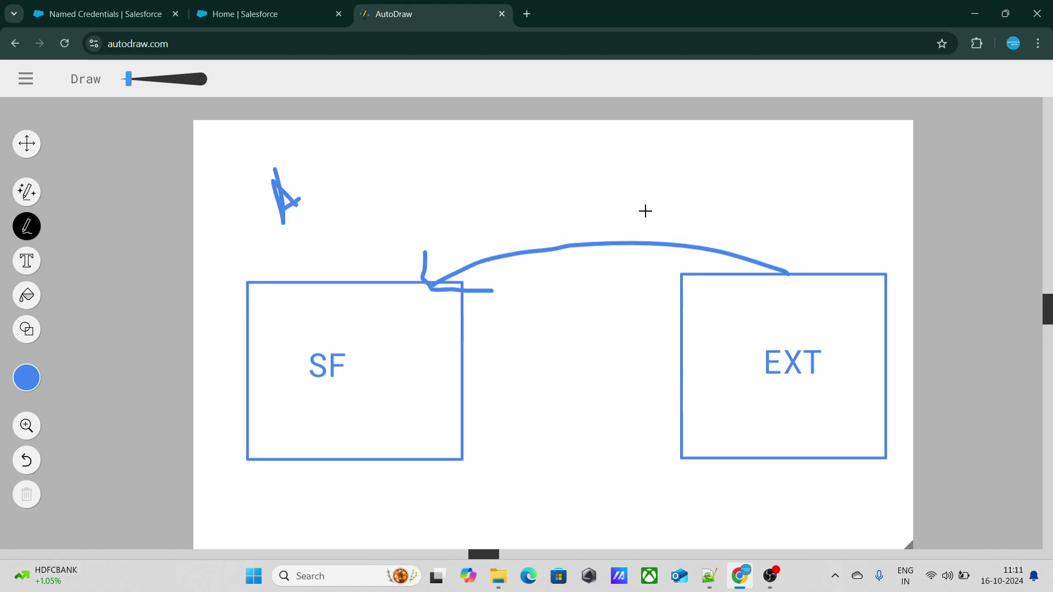